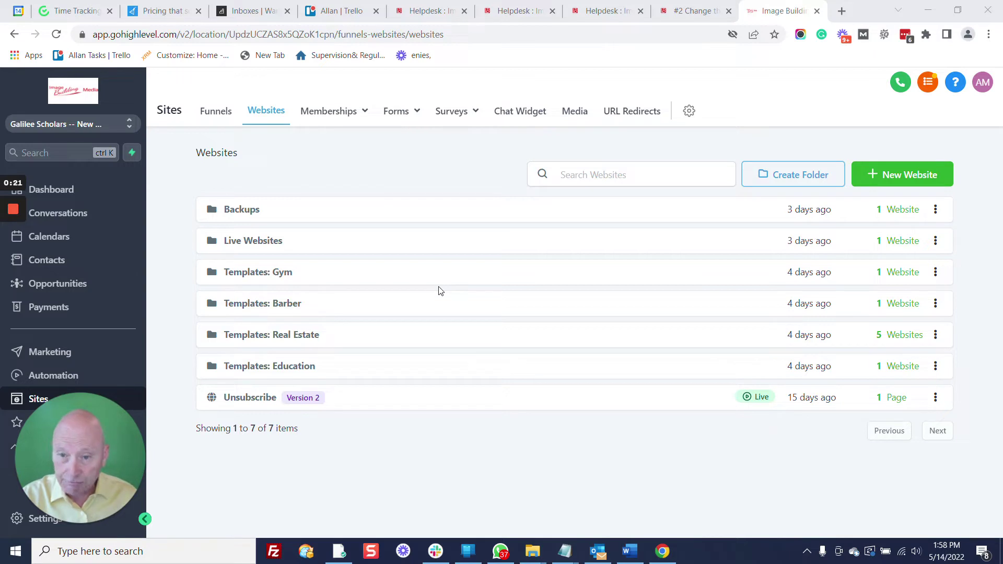
Step: Open the Live Websites folder, then the Galilee Scholars website to show its 11 pages
{"action": "left_click", "coordinate": [255, 241]}
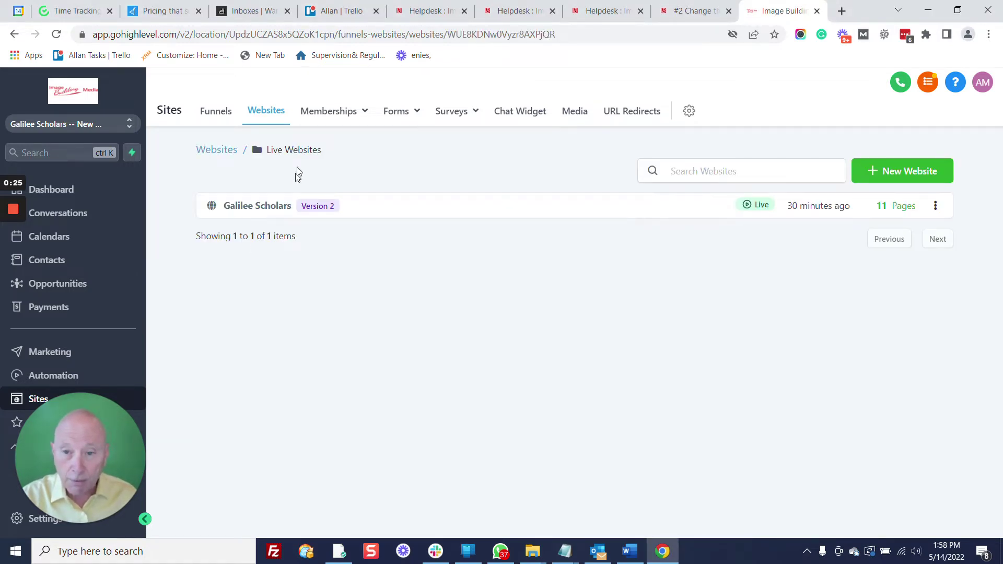
{"action": "left_click", "coordinate": [279, 208]}
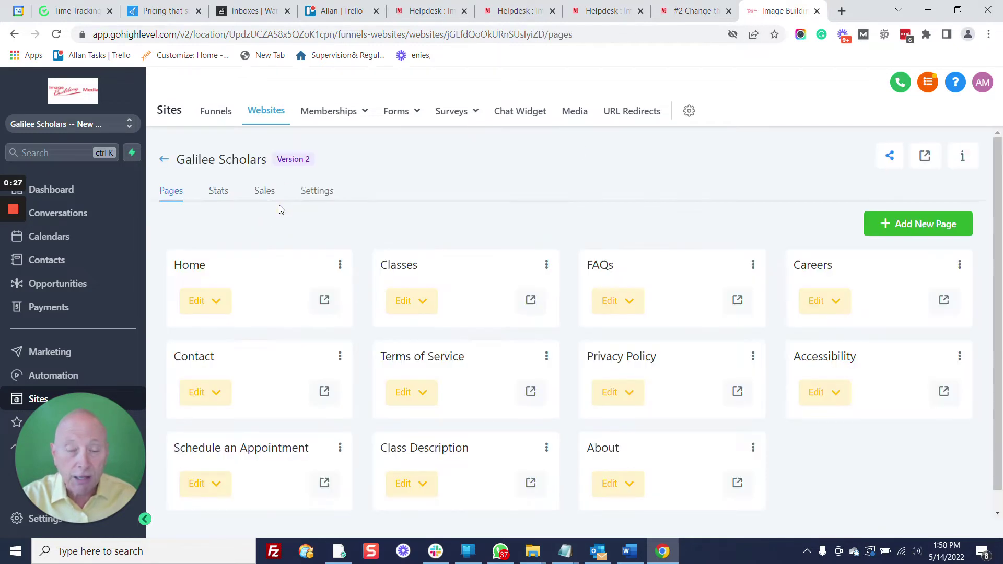
{"action": "left_click", "coordinate": [318, 194]}
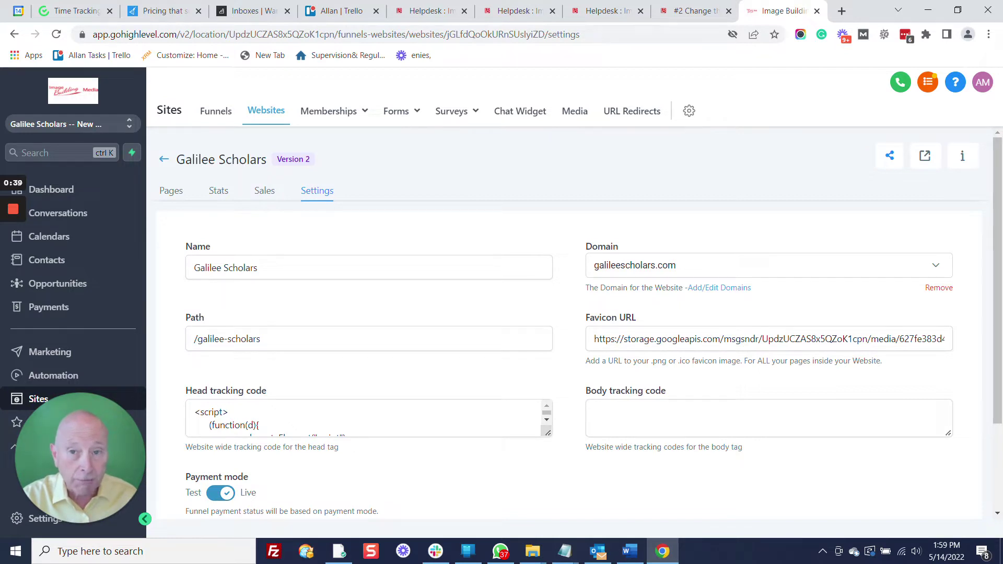
{"action": "scroll", "coordinate": [201, 248], "scroll_direction": "down", "scroll_amount": 3}
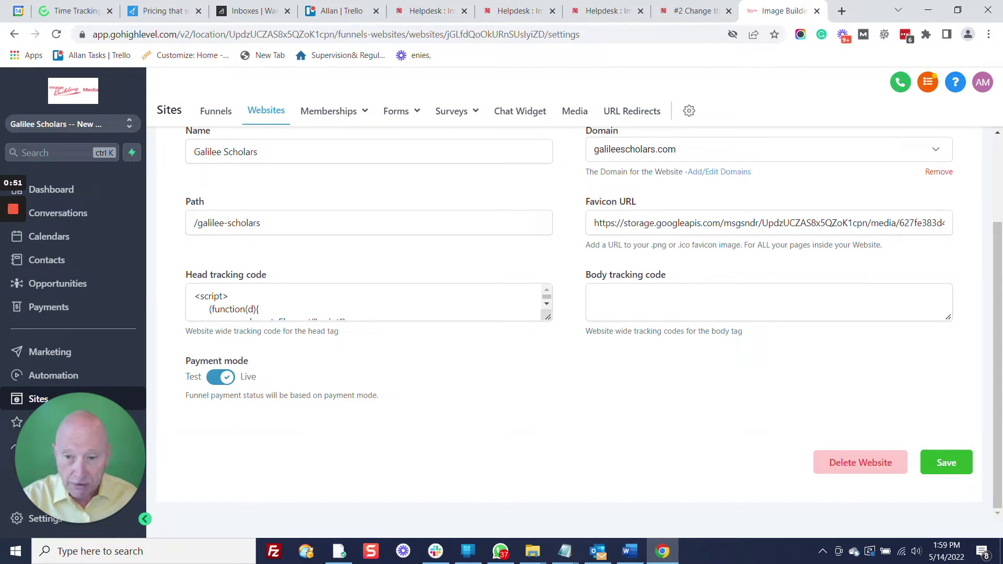
{"action": "scroll", "coordinate": [272, 226], "scroll_direction": "up", "scroll_amount": 2}
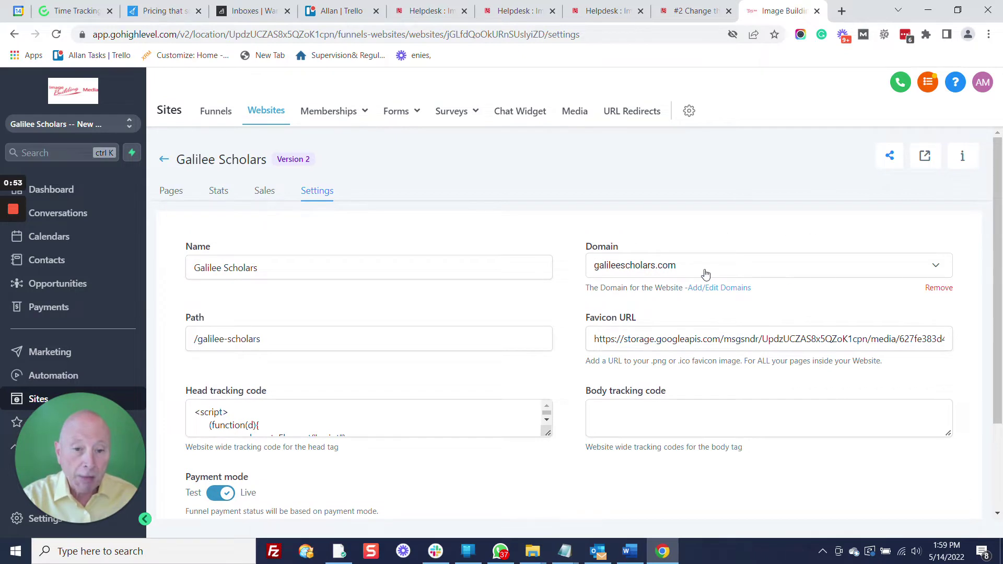
{"action": "scroll", "coordinate": [705, 273], "scroll_direction": "down", "scroll_amount": 2}
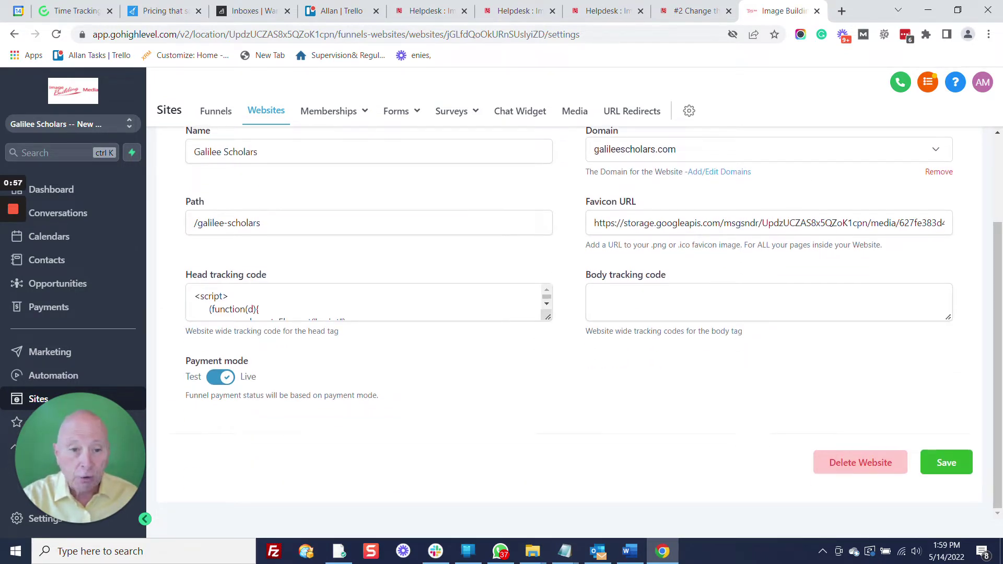
Step: Select and delete the existing link in the Favicon URL field so it is empty
{"action": "left_click", "coordinate": [593, 222]}
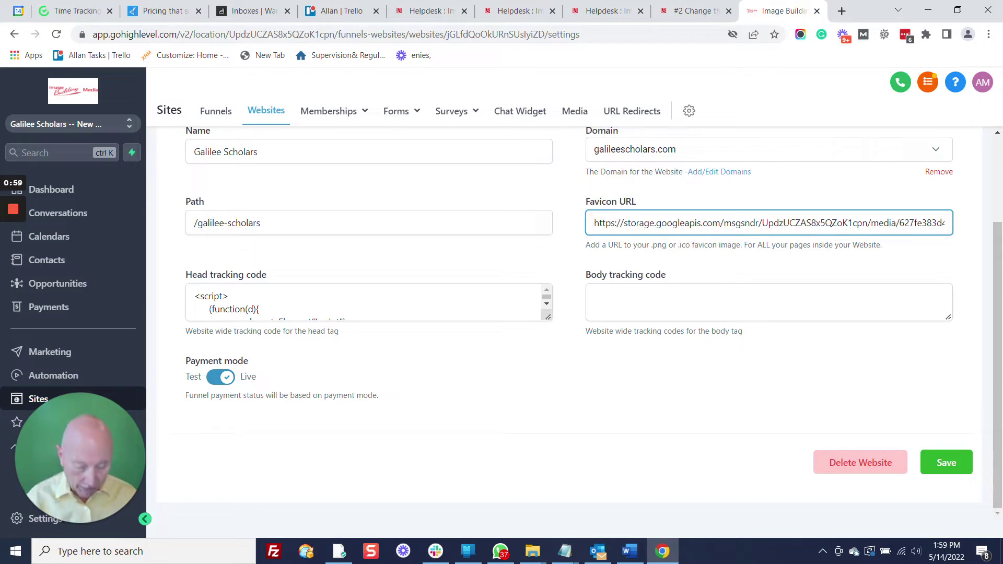
{"action": "key", "text": "ctrl+a"}
{"action": "key", "text": "BackSpace"}
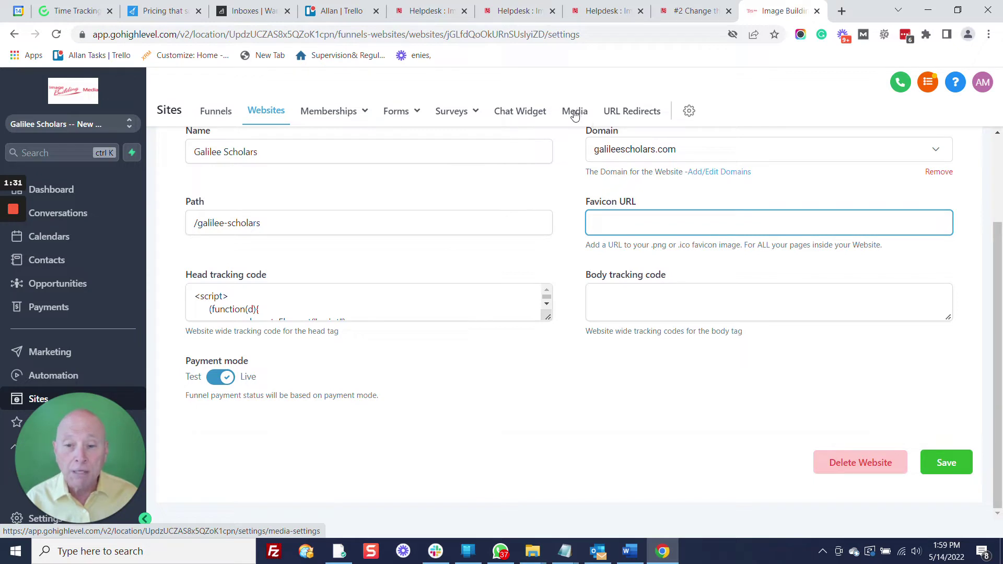
Step: Open Media in a new tab, dismiss the payment-missing warning, and open the media library
{"action": "right_click", "coordinate": [575, 114]}
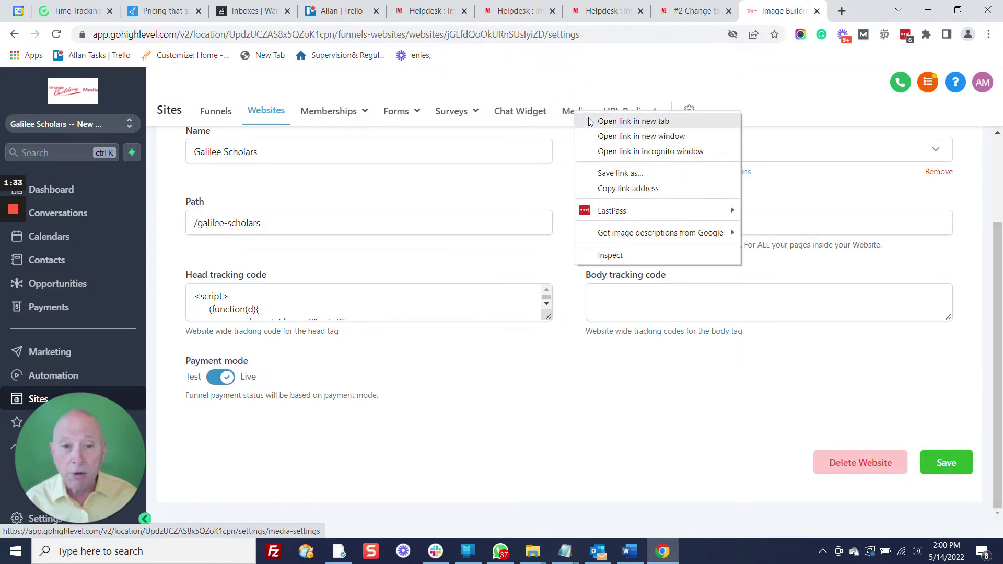
{"action": "left_click", "coordinate": [606, 119]}
{"action": "left_click", "coordinate": [773, 10]}
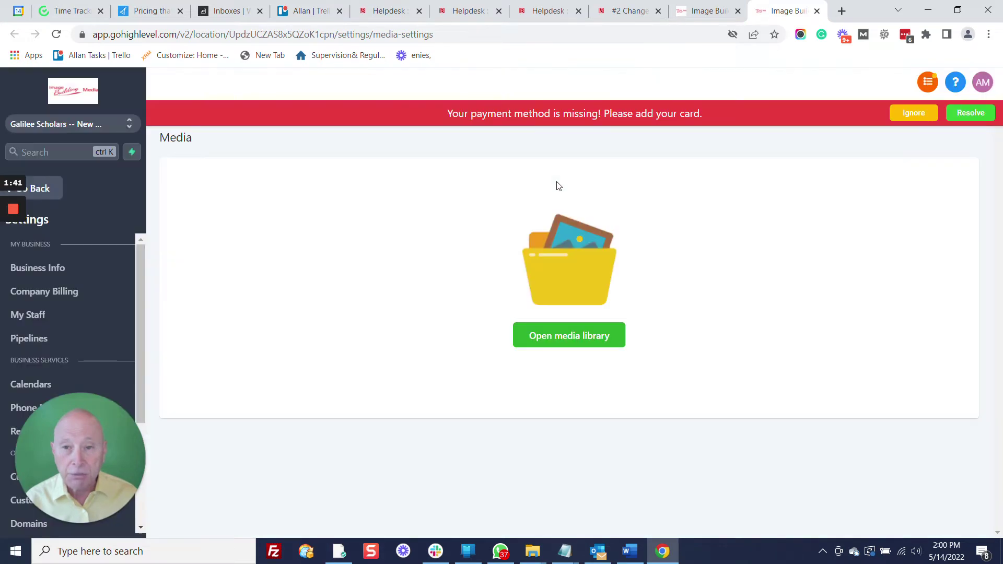
{"action": "left_click", "coordinate": [930, 113]}
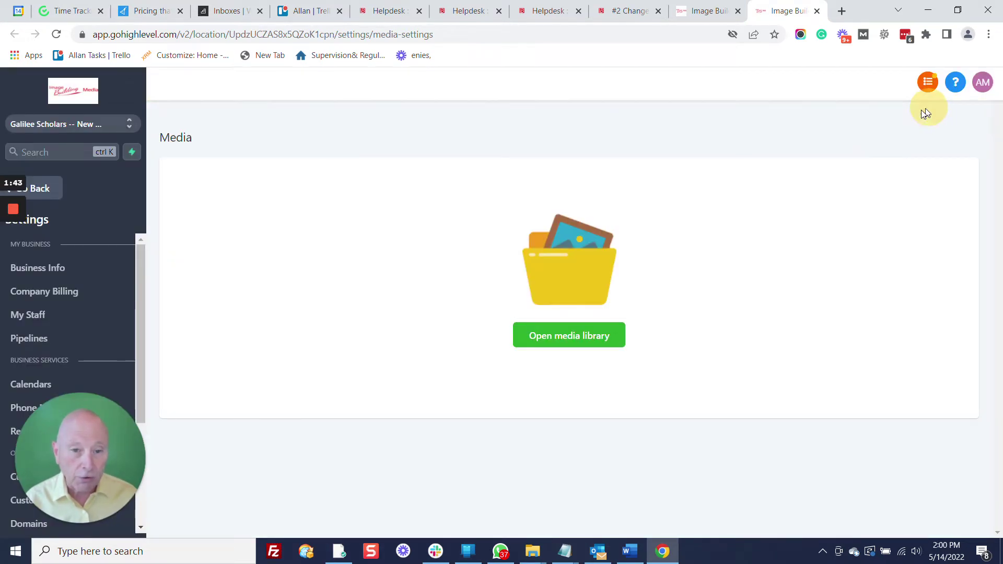
{"action": "left_click", "coordinate": [581, 340]}
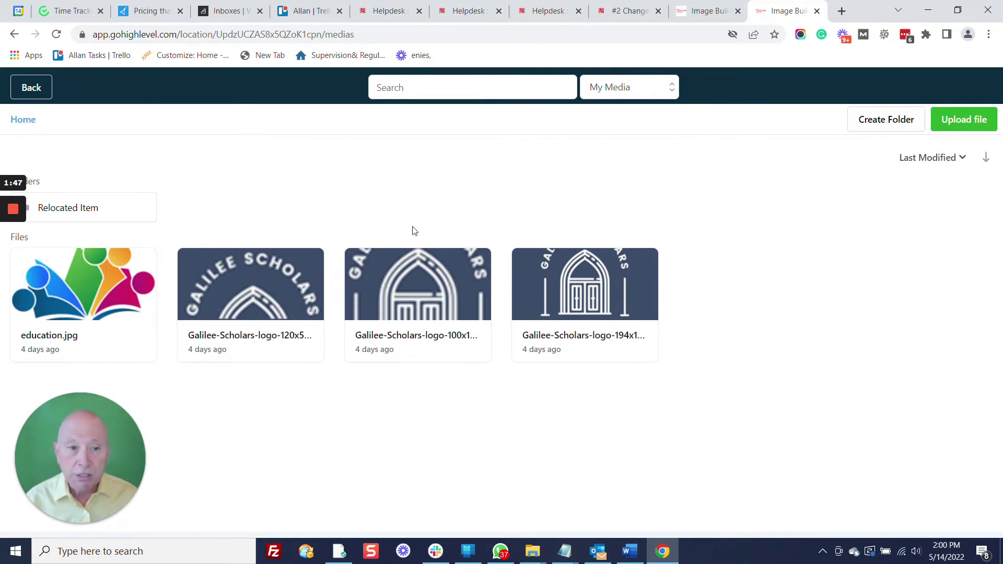
Step: Open the Relocated Item folder and copy the red apple image's link
{"action": "mouse_move", "coordinate": [16, 280]}
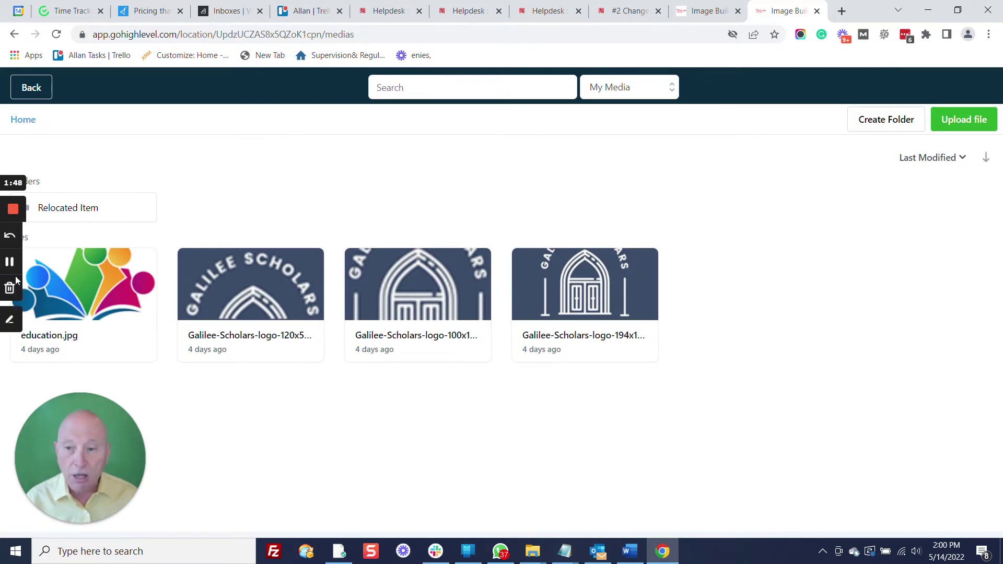
{"action": "left_click", "coordinate": [80, 209]}
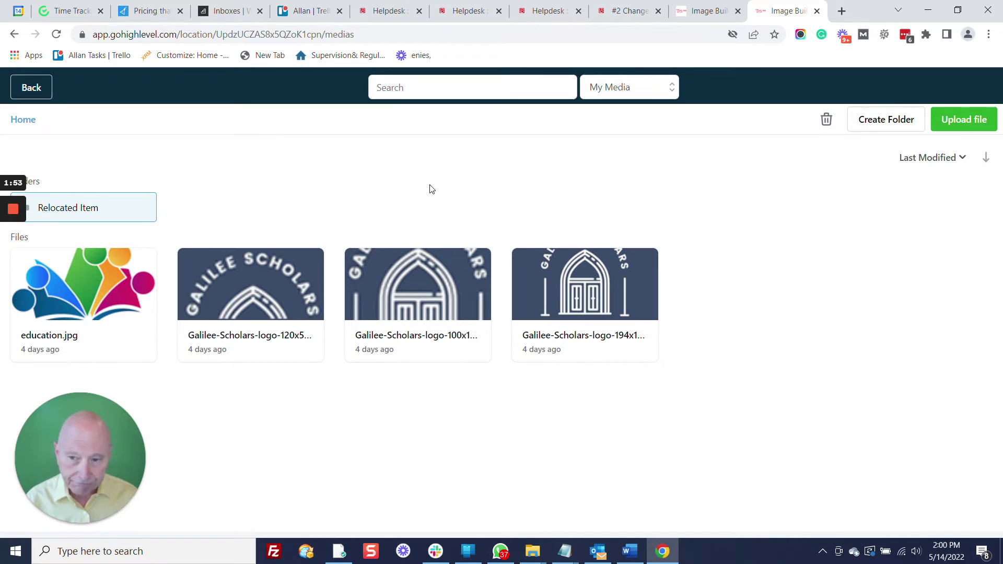
{"action": "double_click", "coordinate": [85, 214]}
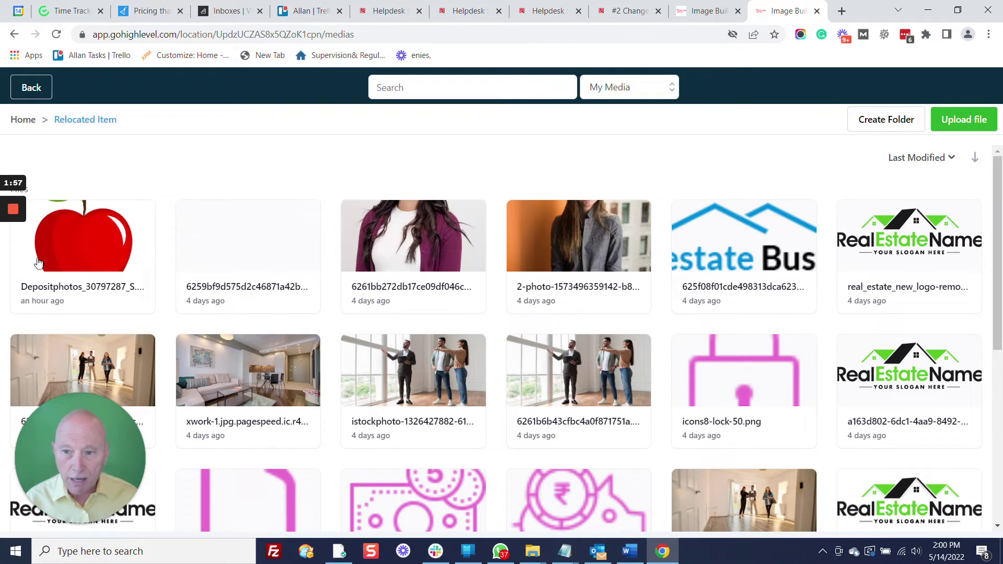
{"action": "right_click", "coordinate": [88, 251]}
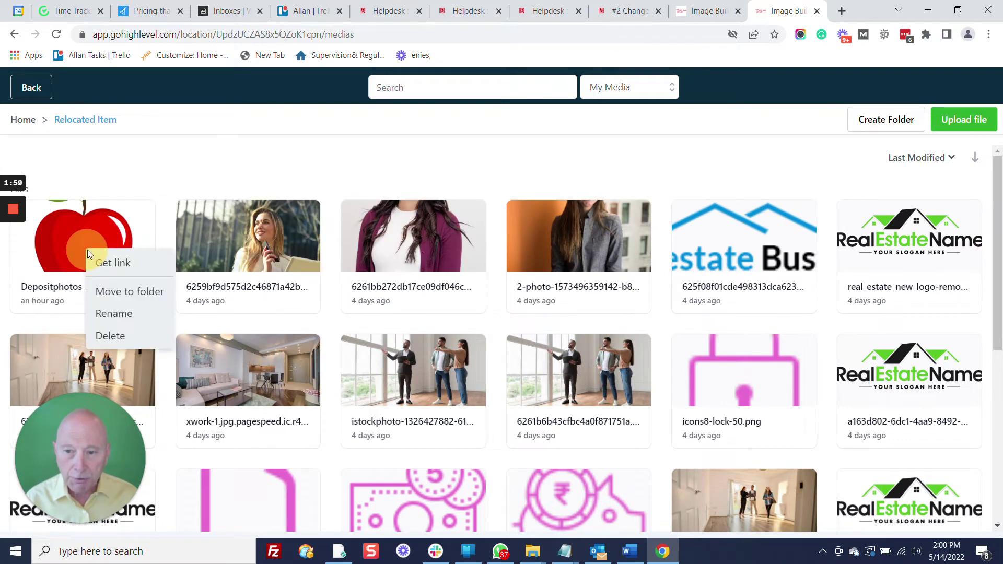
{"action": "left_click", "coordinate": [103, 266]}
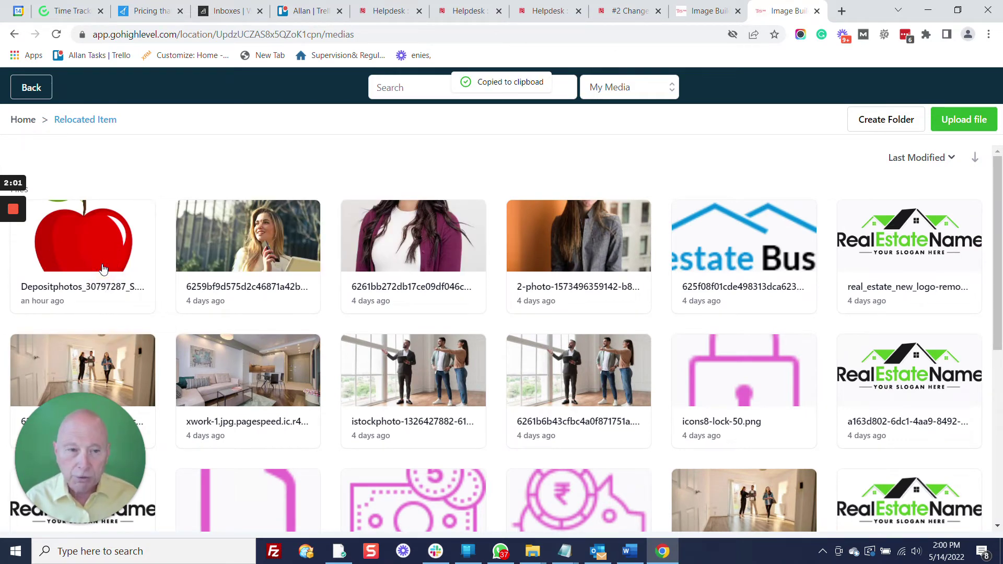
Step: Paste the copied apple image link into the Galilee Scholars Favicon URL field
{"action": "left_click", "coordinate": [703, 19]}
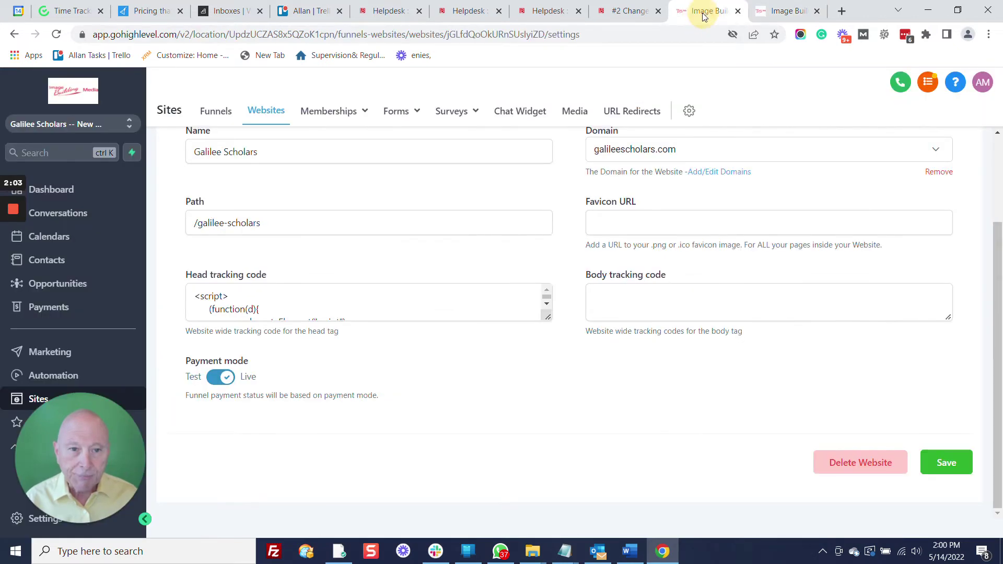
{"action": "right_click", "coordinate": [636, 226]}
{"action": "left_click", "coordinate": [668, 327]}
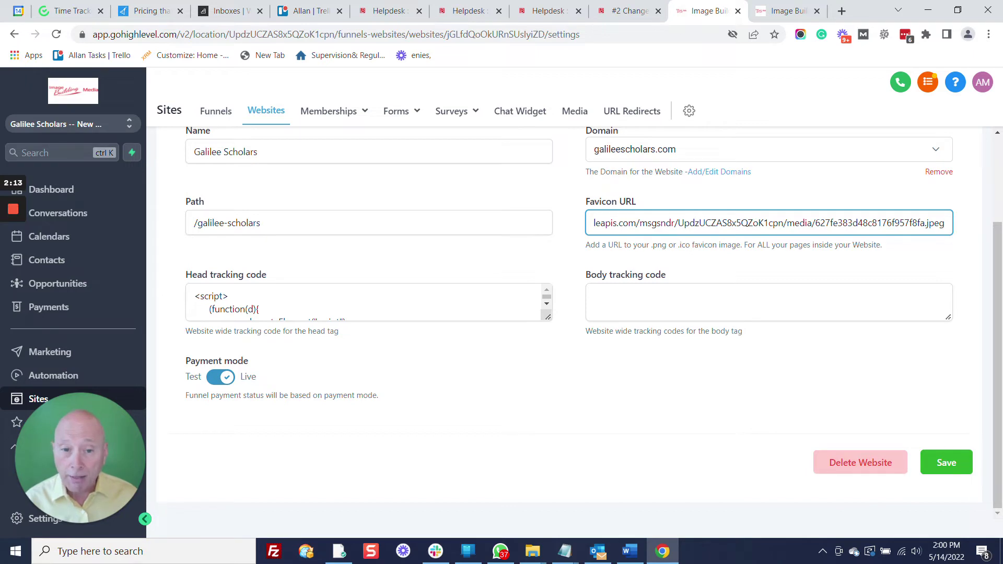
{"action": "left_click", "coordinate": [764, 16]}
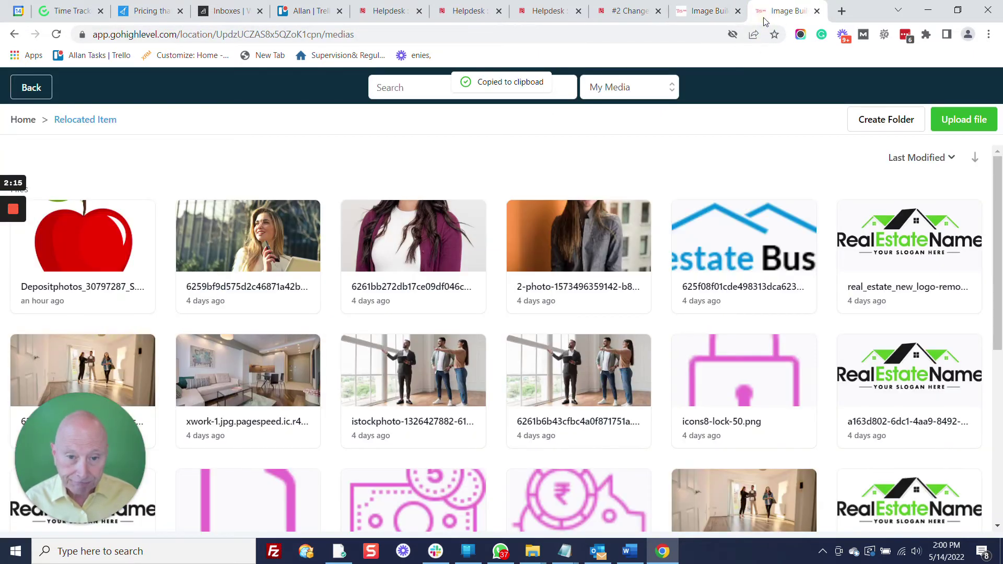
Step: Copy the full UserWay ADA plugin script, <script> to </noscript>, from the #2 Change the Settings article
{"action": "left_click", "coordinate": [725, 13]}
{"action": "left_click", "coordinate": [630, 15]}
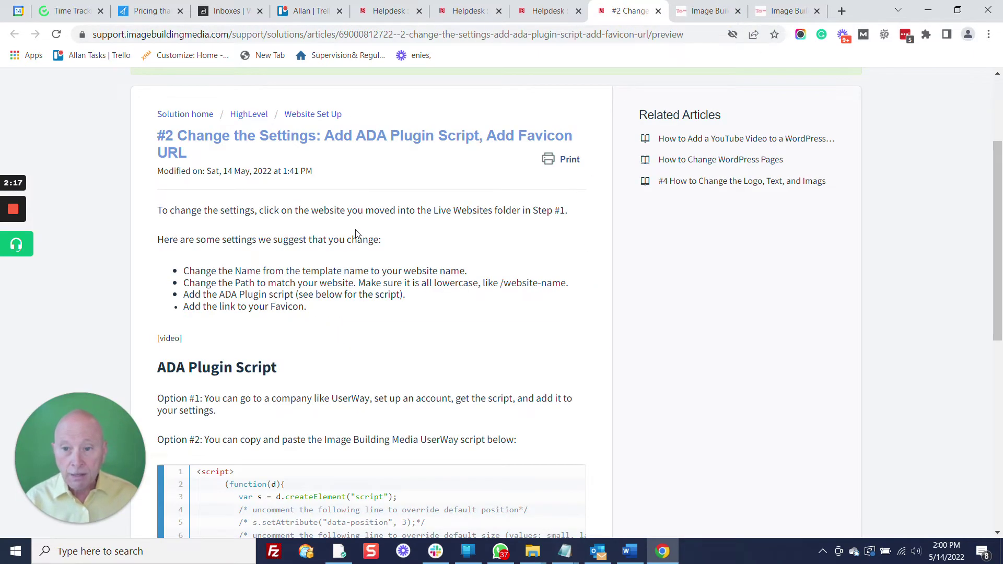
{"action": "scroll", "coordinate": [355, 234], "scroll_direction": "down", "scroll_amount": 2}
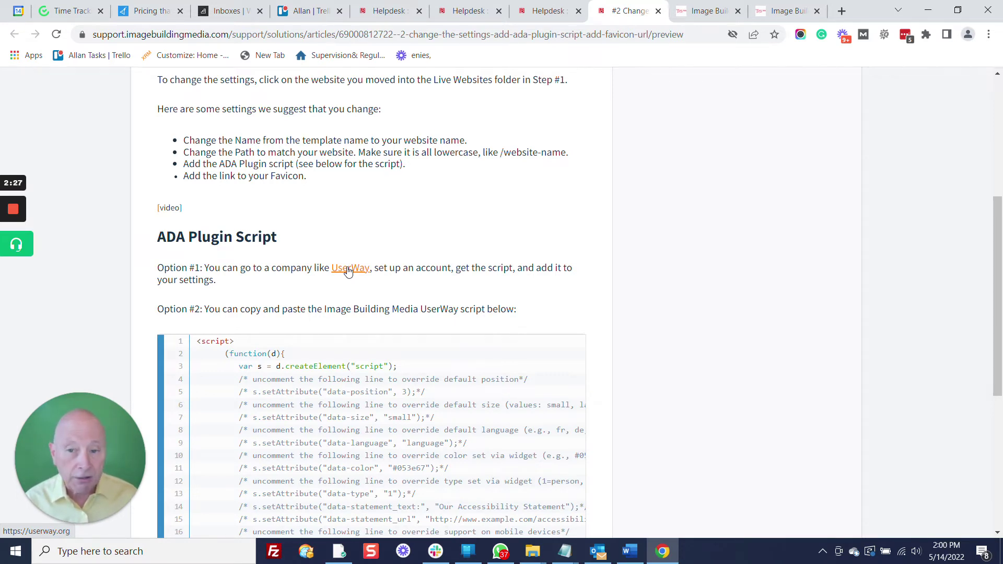
{"action": "scroll", "coordinate": [349, 270], "scroll_direction": "down", "scroll_amount": 1}
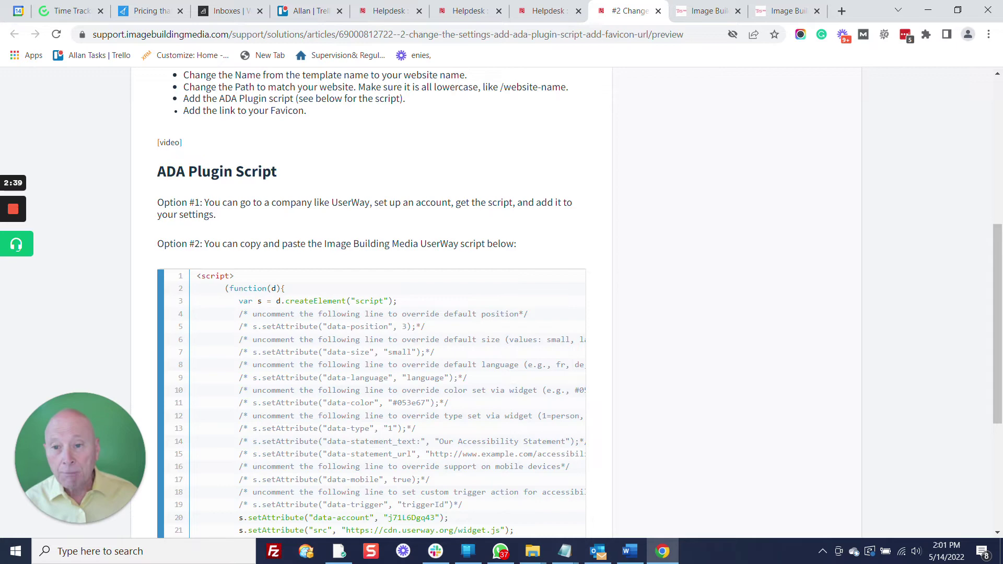
{"action": "scroll", "coordinate": [371, 313], "scroll_direction": "down", "scroll_amount": 2}
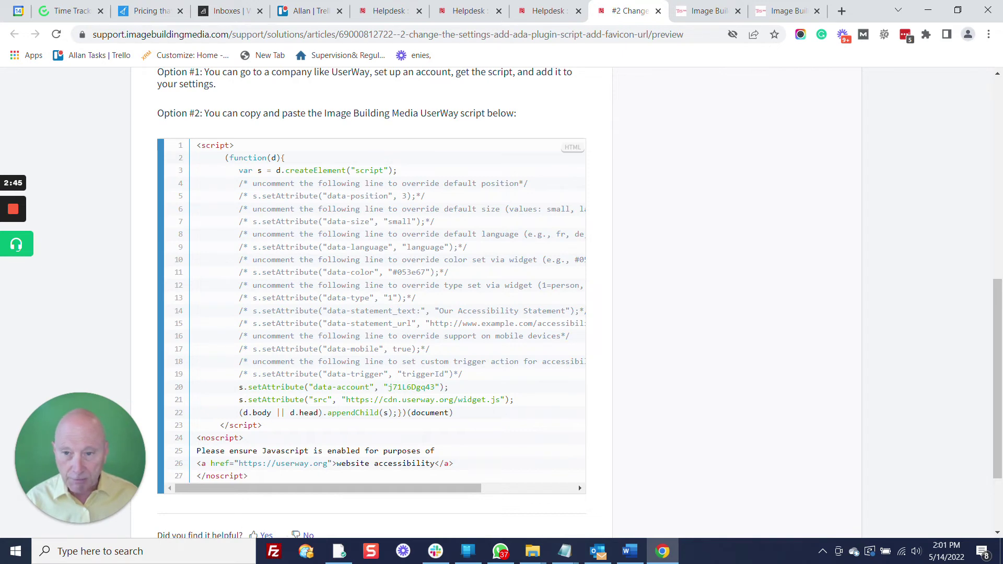
{"action": "left_click_drag", "start_coordinate": [197, 145], "coordinate": [457, 479]}
{"action": "right_click", "coordinate": [453, 382]}
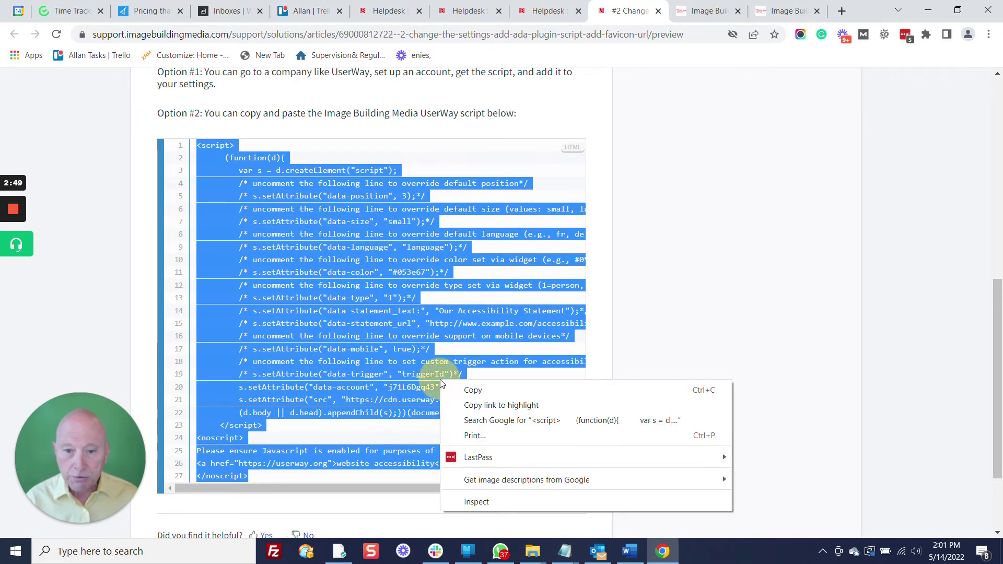
{"action": "left_click", "coordinate": [465, 389]}
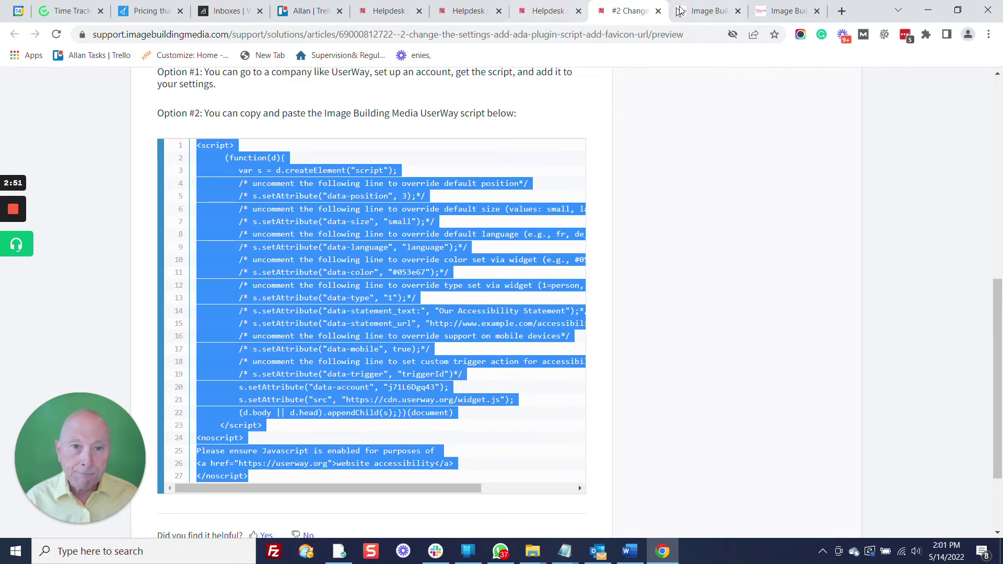
{"action": "left_click", "coordinate": [703, 11]}
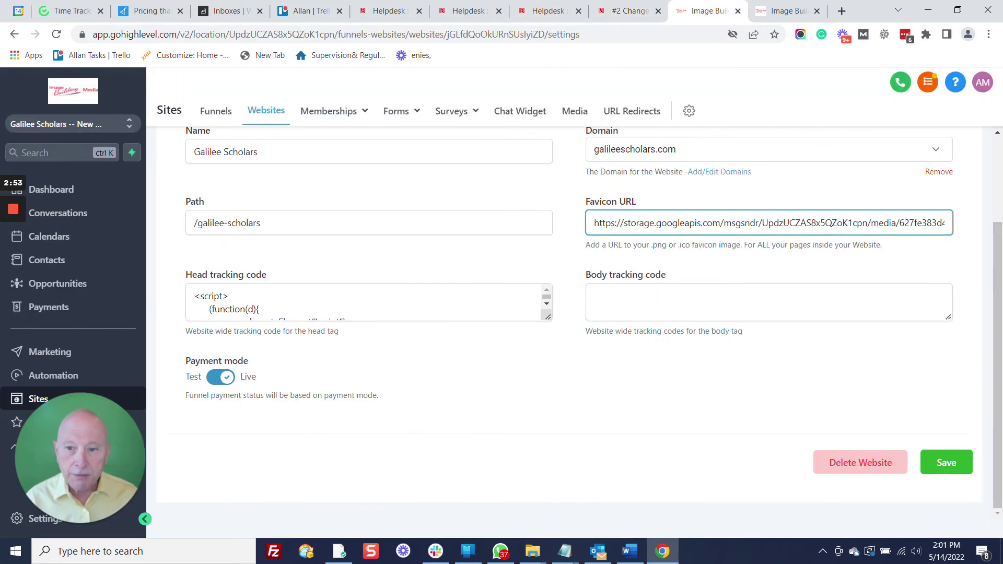
Step: Check the UserWay script in the Head tracking code box and save the website settings
{"action": "left_click", "coordinate": [248, 296]}
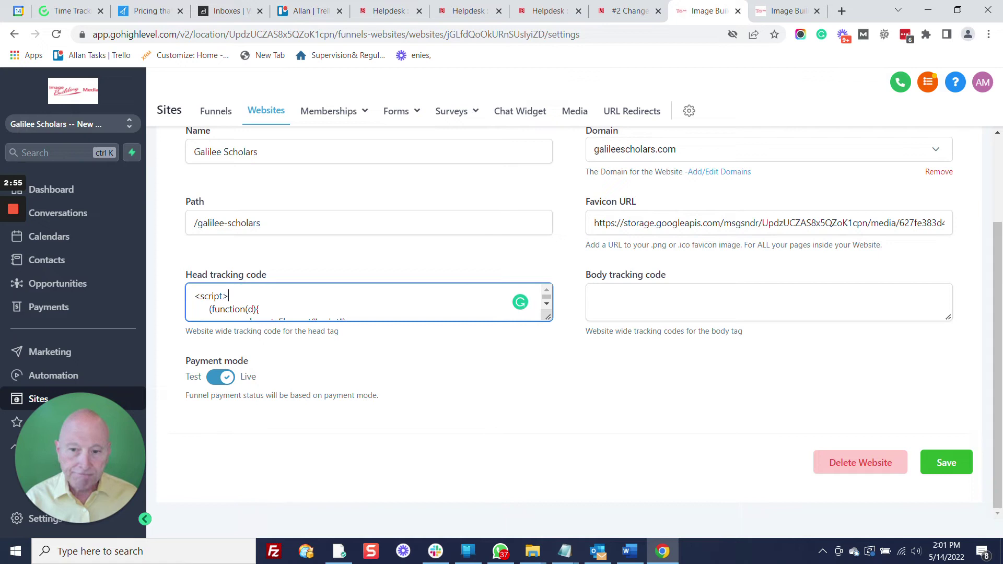
{"action": "left_click", "coordinate": [961, 462]}
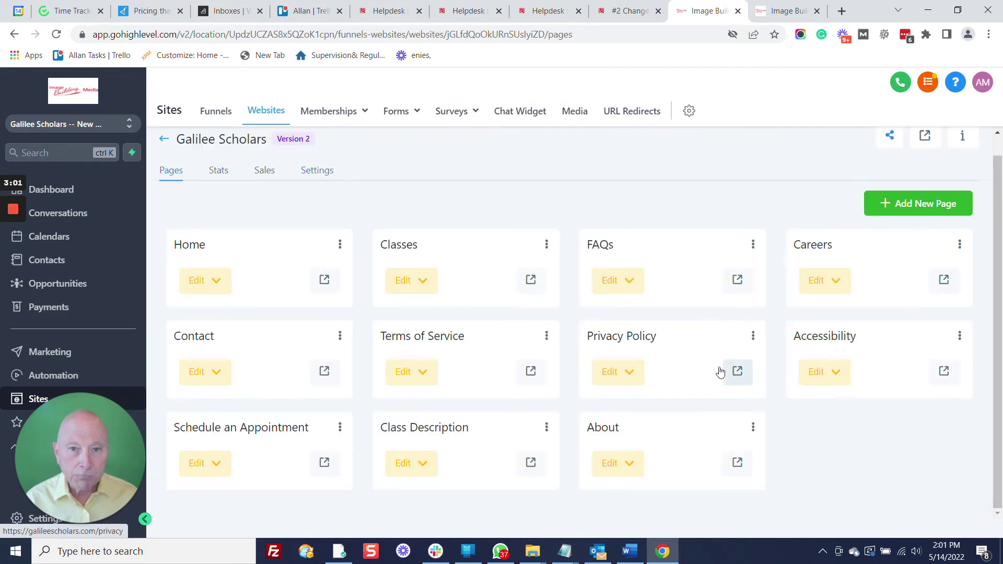
Step: Open the Home page in the page builder using Edit in a New Tab
{"action": "mouse_move", "coordinate": [15, 246]}
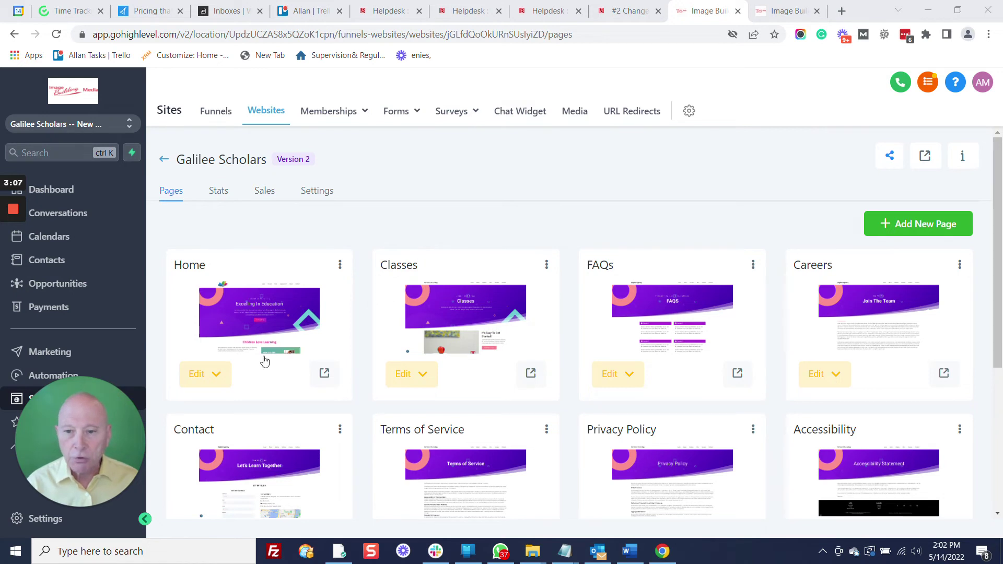
{"action": "left_click", "coordinate": [218, 376]}
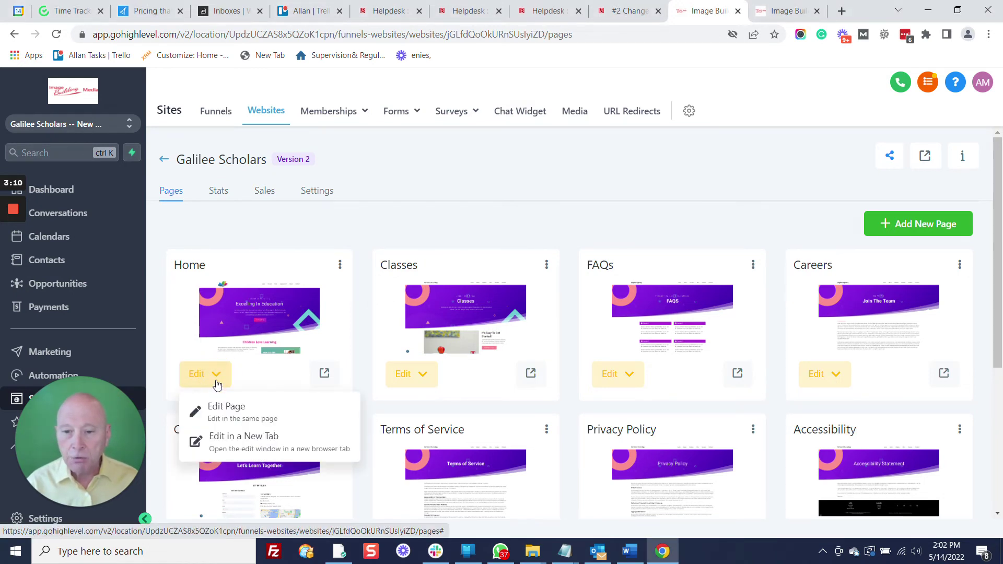
{"action": "left_click", "coordinate": [218, 437]}
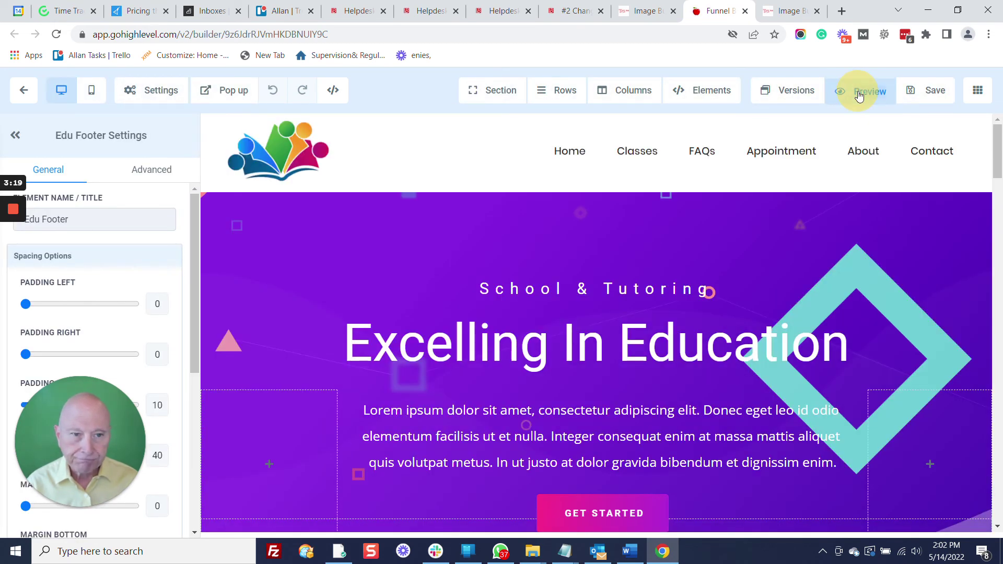
Step: Preview the Home page and confirm the accessibility widget shows in the bottom-left corner
{"action": "left_click", "coordinate": [858, 93]}
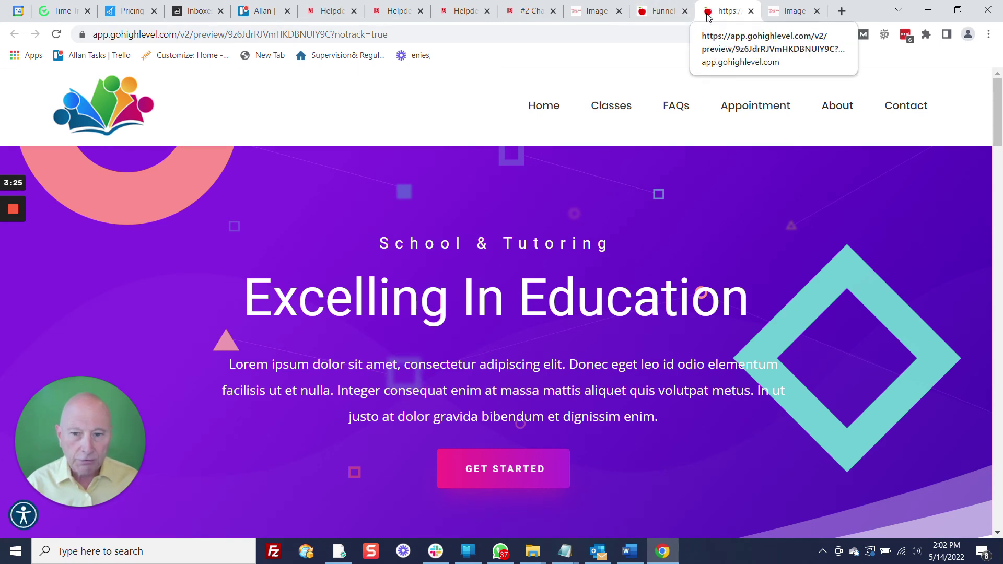
{"action": "left_click_drag", "start_coordinate": [102, 403], "coordinate": [117, 347]}
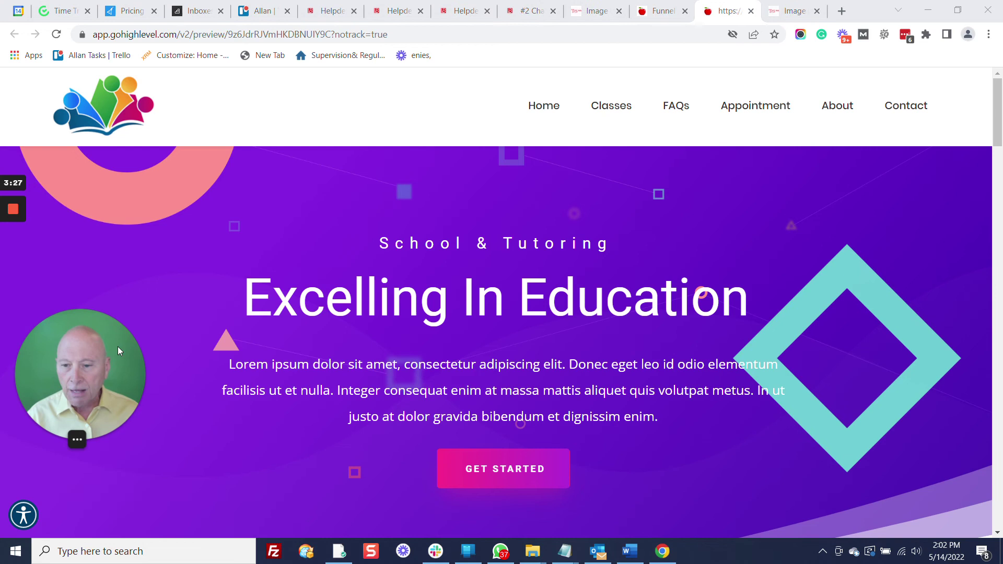